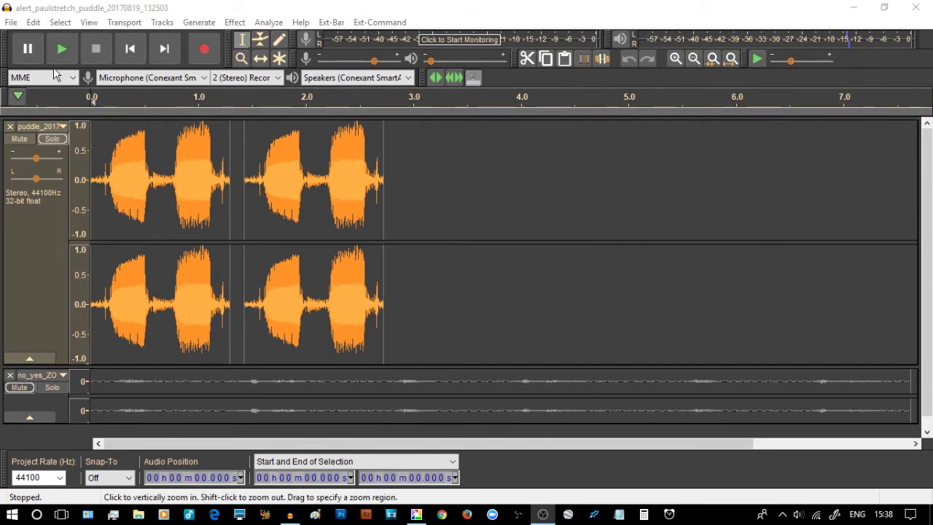
# - Preview the puddle track, then select its second vibration burst
pyautogui.click(63, 51)
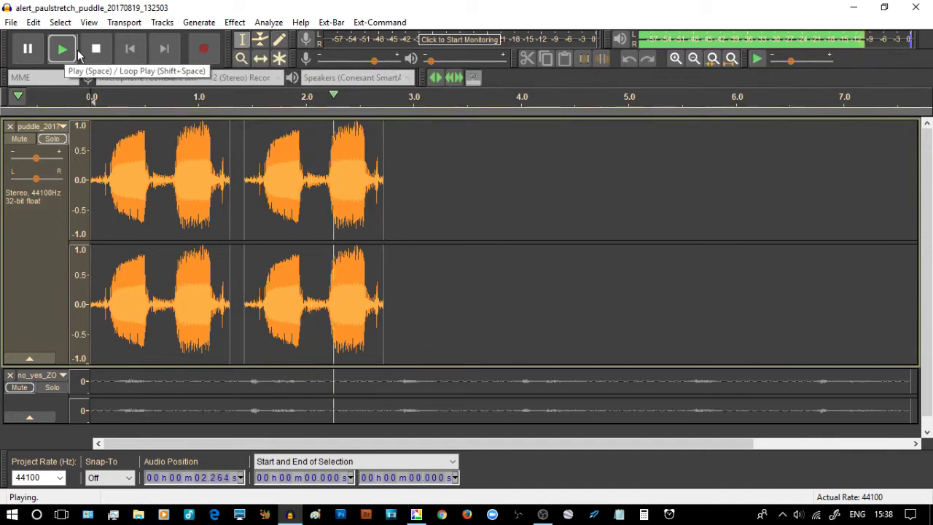
pyautogui.click(101, 52)
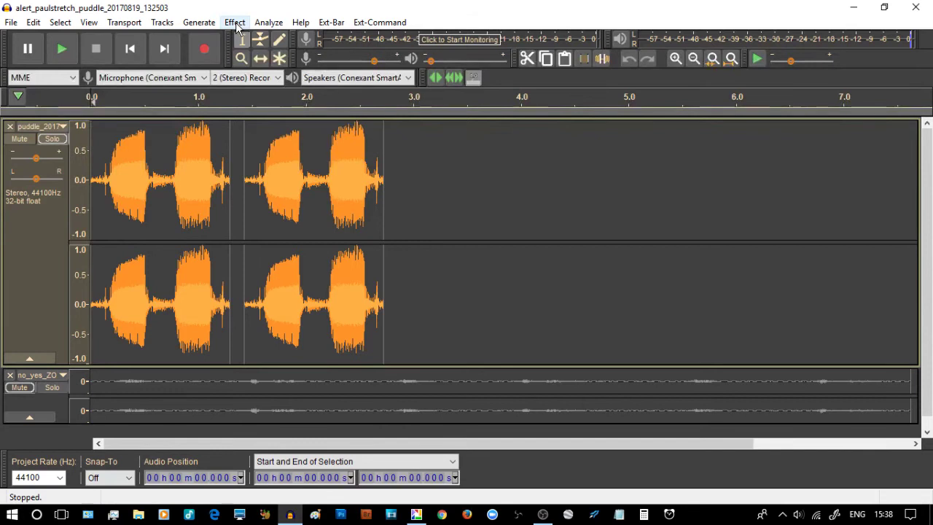
pyautogui.moveTo(245, 146); pyautogui.dragTo(388, 177)
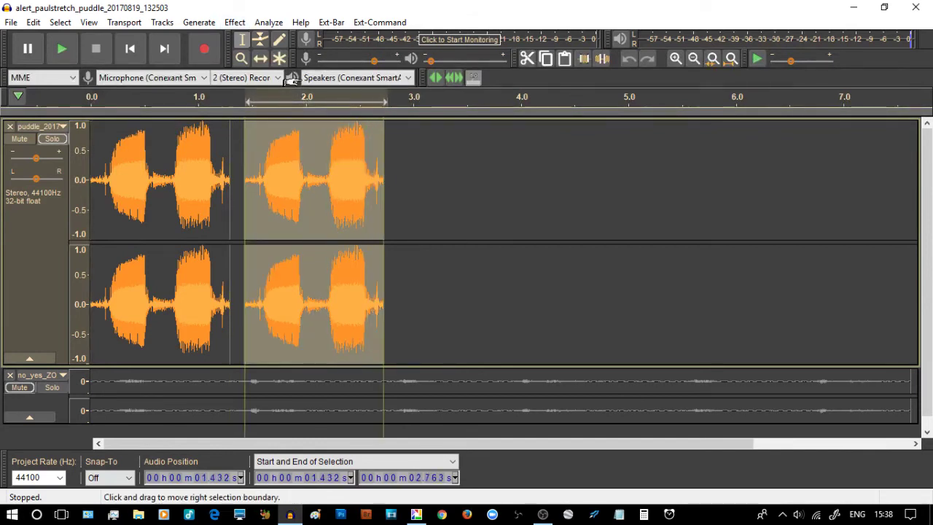
# - Bring up Paulstretch (Stretch Factor 10.0, Time Resolution 0.25 s) for the selection and view its Help
pyautogui.click(234, 22)
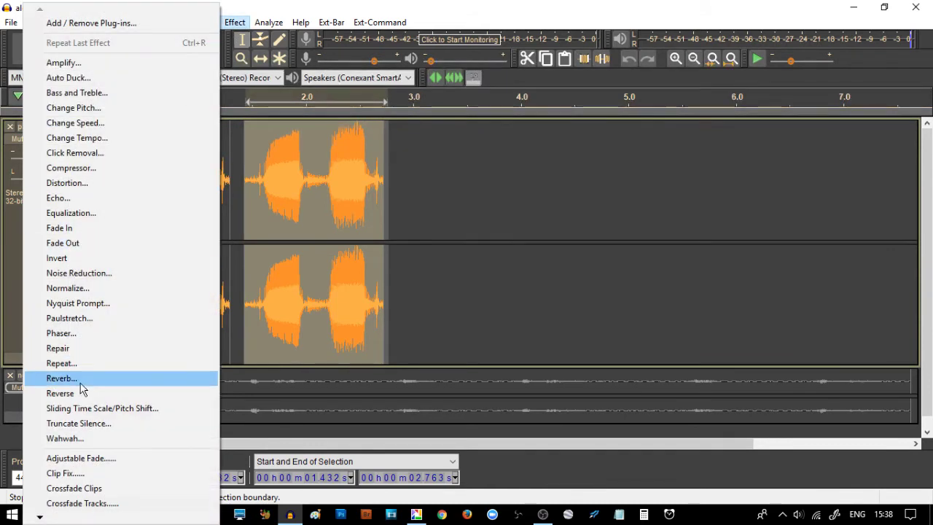
pyautogui.click(71, 321)
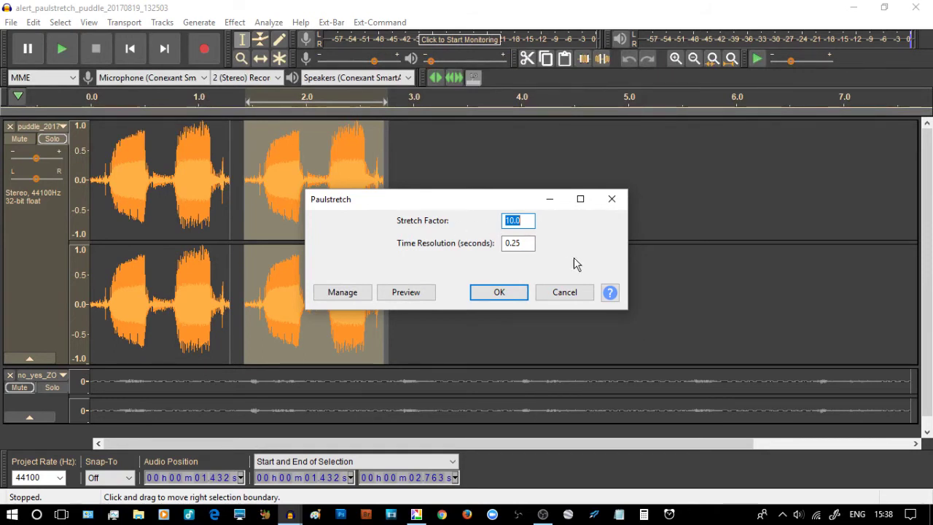
pyautogui.click(611, 295)
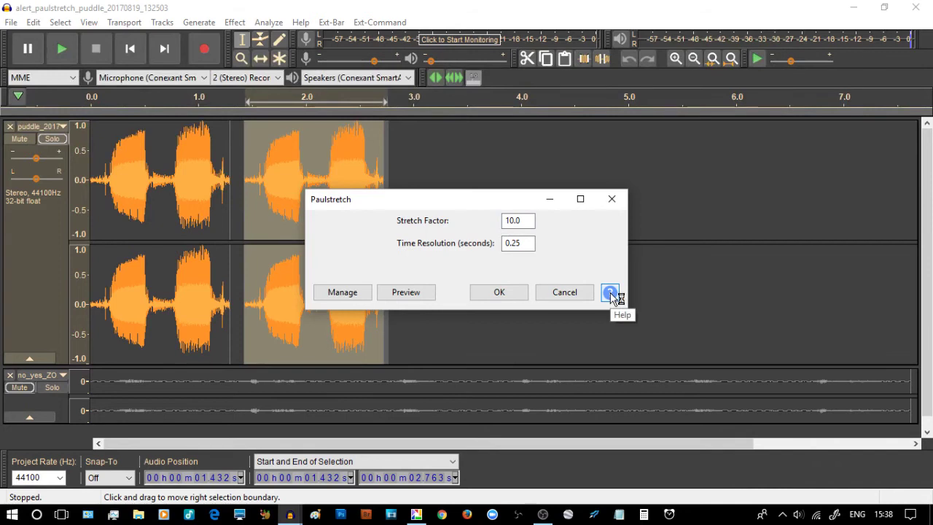
pyautogui.click(611, 295)
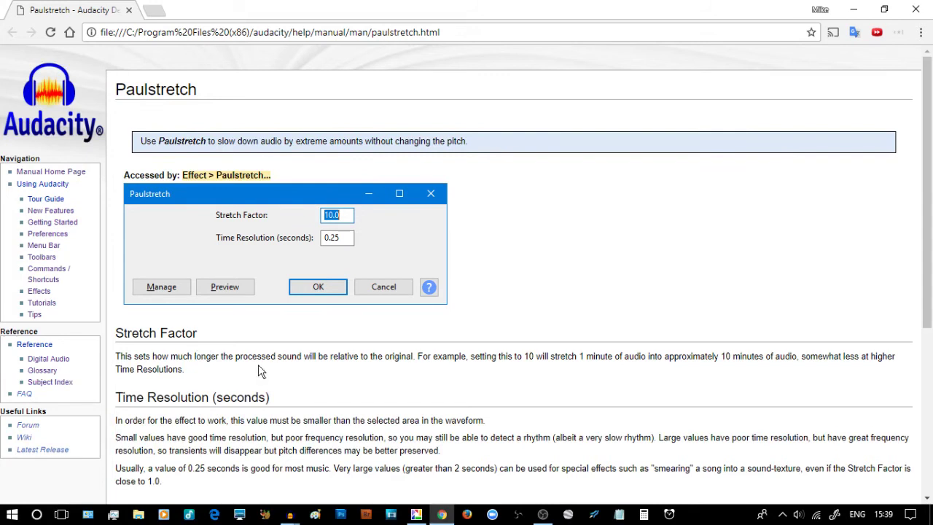
pyautogui.scroll(-3, 369, 381)
pyautogui.scroll(3, 369, 381)
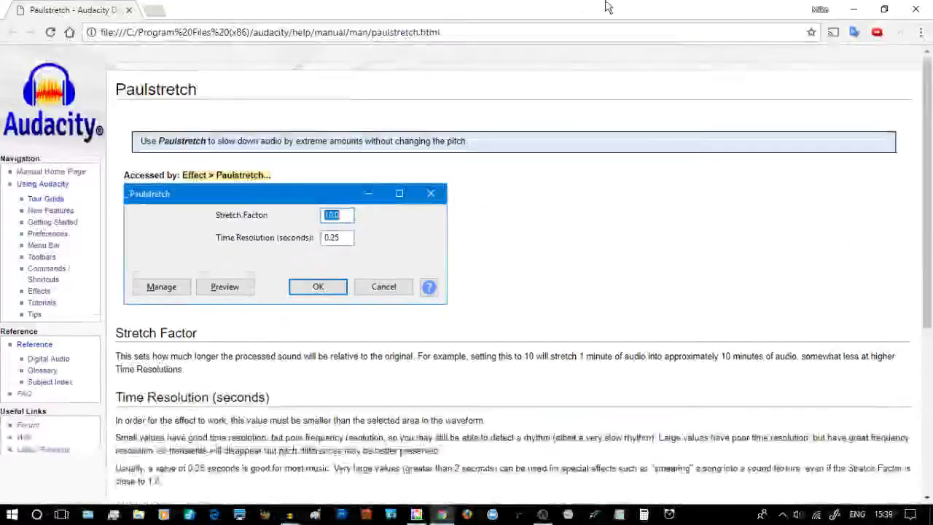
# - Apply Paulstretch at factor 10.0 and fit the project, showing the drone reaching about 14 seconds
pyautogui.click(853, 9)
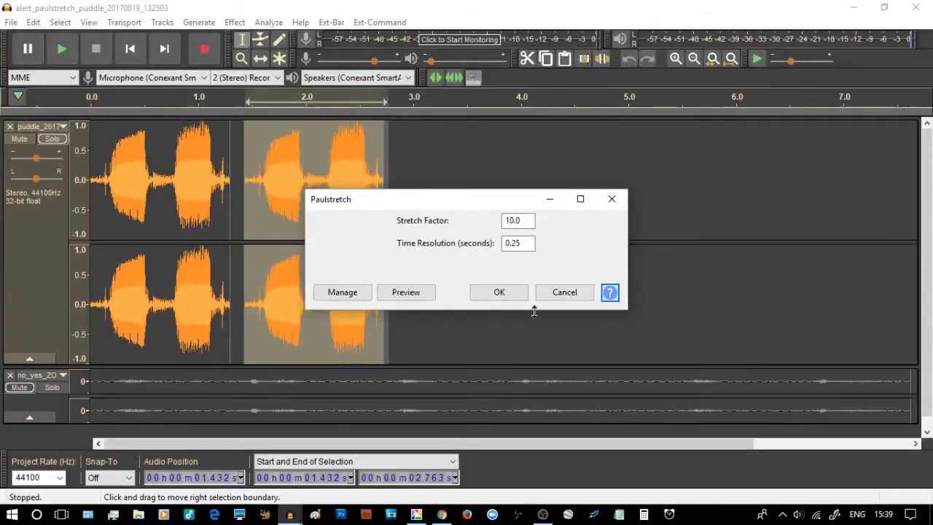
pyautogui.click(498, 296)
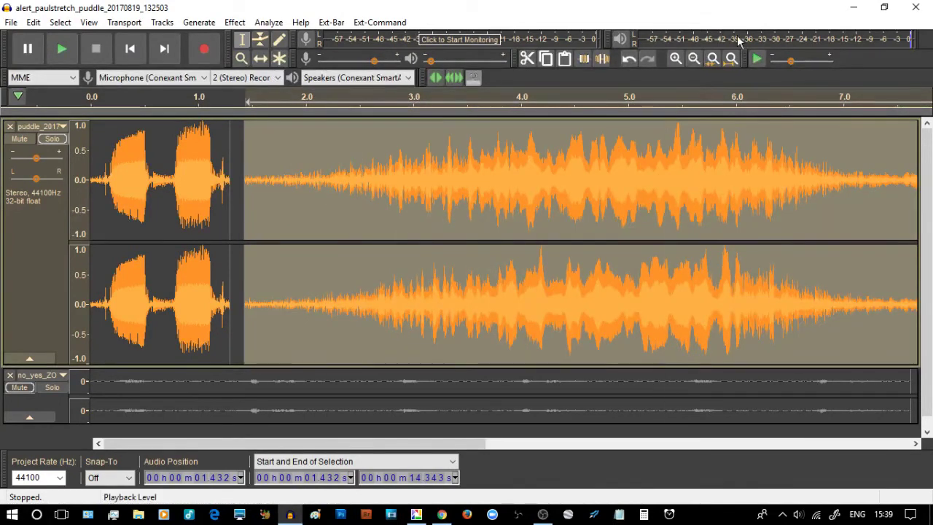
pyautogui.click(731, 58)
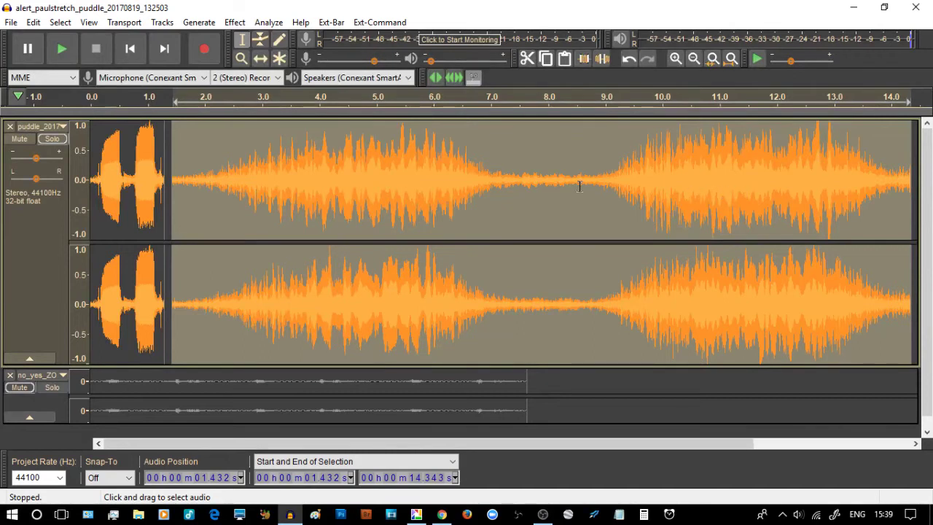
pyautogui.click(130, 48)
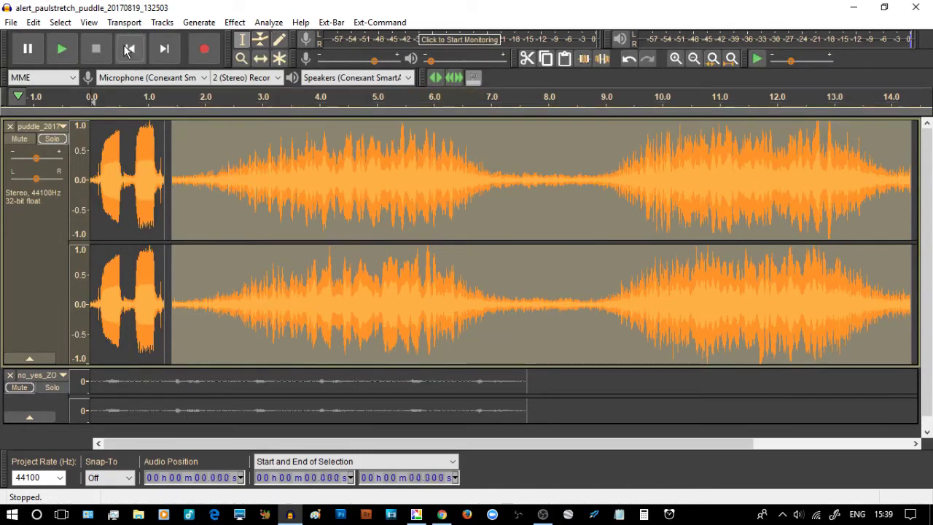
pyautogui.click(61, 49)
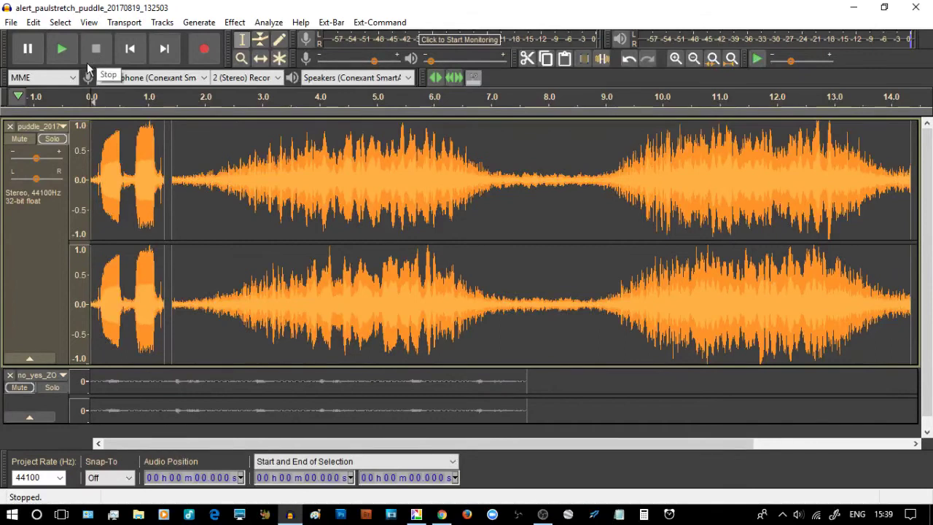
# - Shrink the puddle track to a thin strip, make the no_yes track taller, and solo no_yes
pyautogui.moveTo(65, 365); pyautogui.dragTo(68, 209)
pyautogui.moveTo(85, 270); pyautogui.dragTo(97, 419)
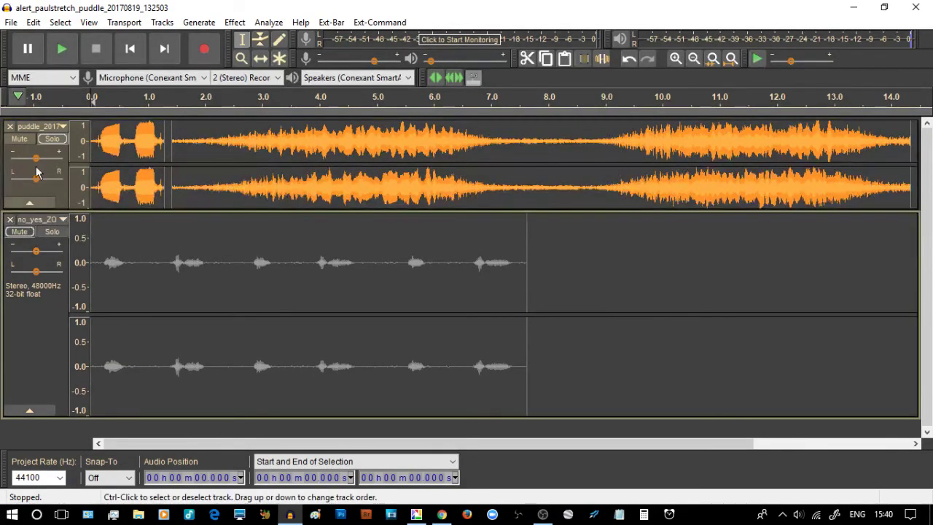
pyautogui.click(52, 231)
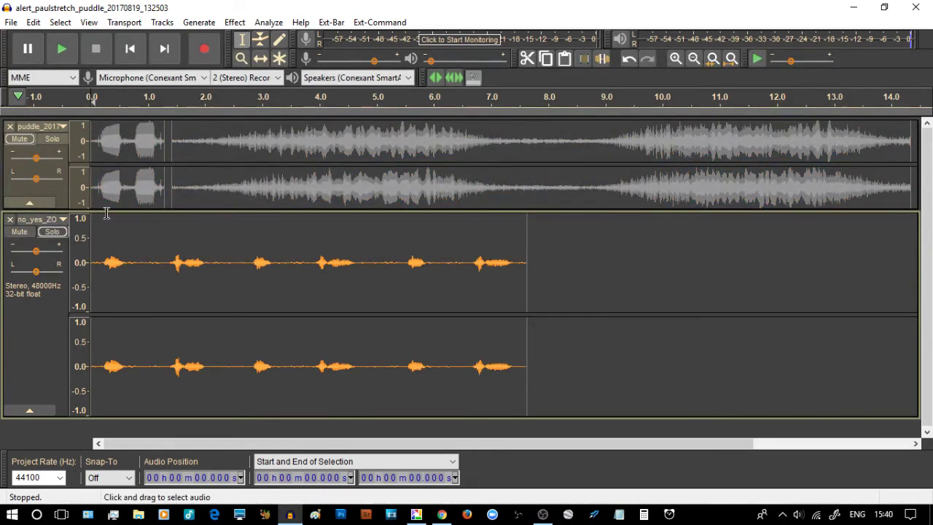
pyautogui.moveTo(106, 211); pyautogui.dragTo(100, 159)
pyautogui.moveTo(110, 363); pyautogui.dragTo(109, 433)
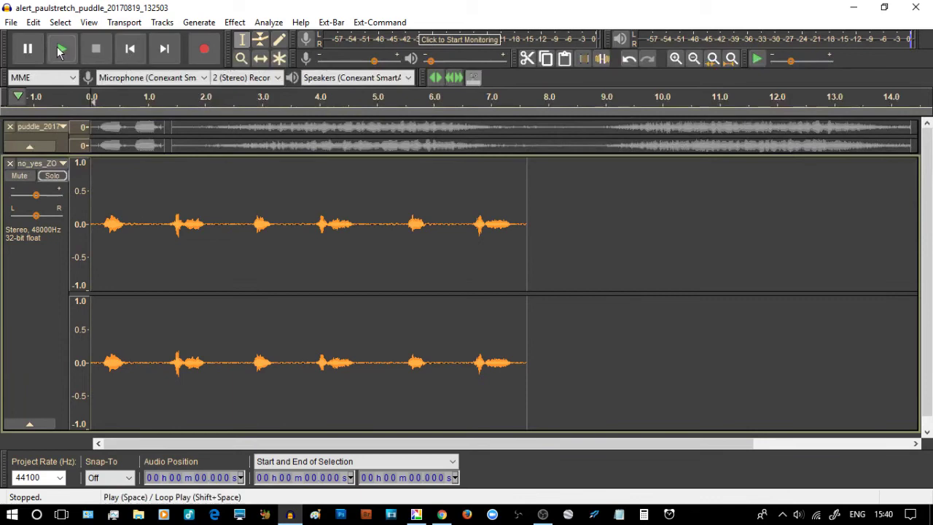
pyautogui.click(58, 49)
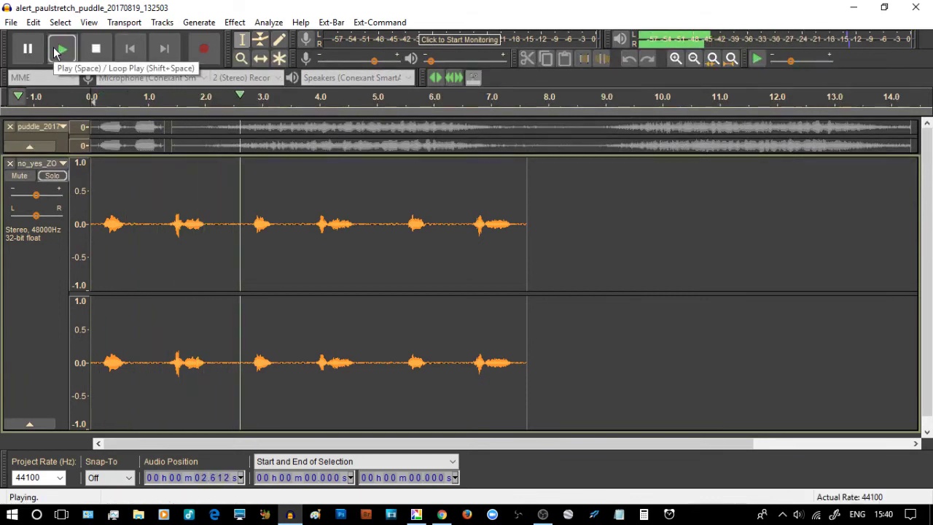
pyautogui.click(94, 49)
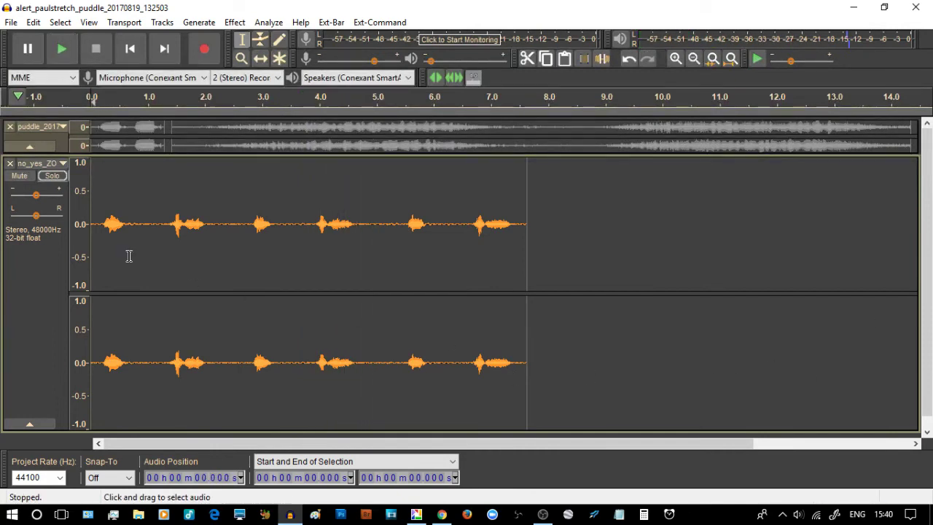
pyautogui.click(103, 221)
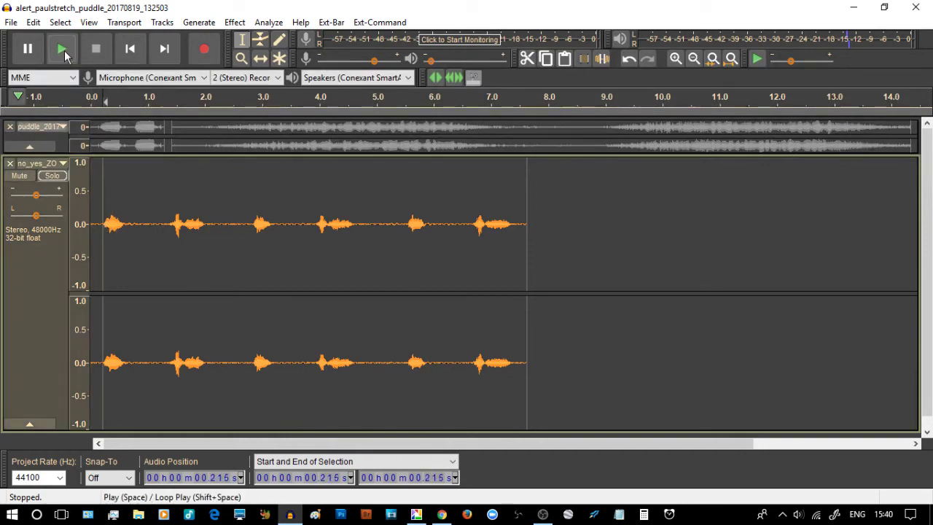
pyautogui.click(63, 53)
pyautogui.click(95, 48)
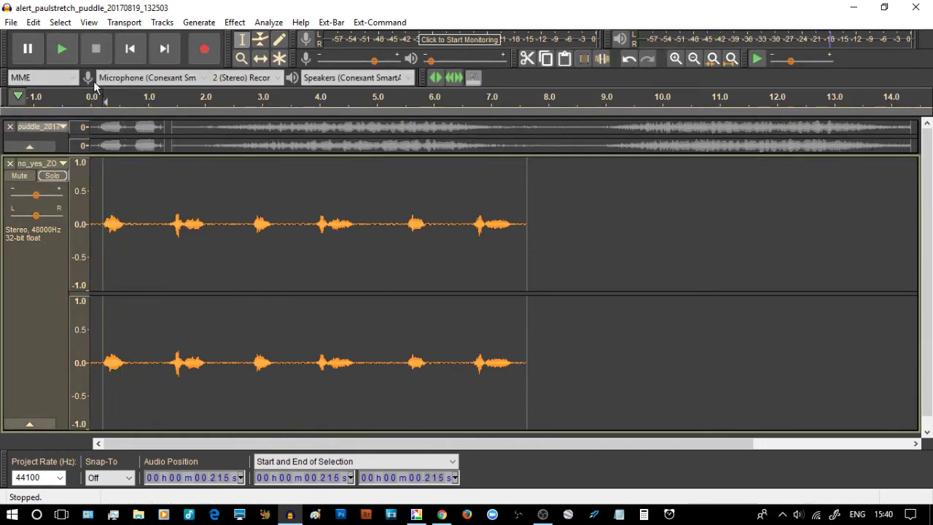
pyautogui.moveTo(106, 203); pyautogui.dragTo(122, 206)
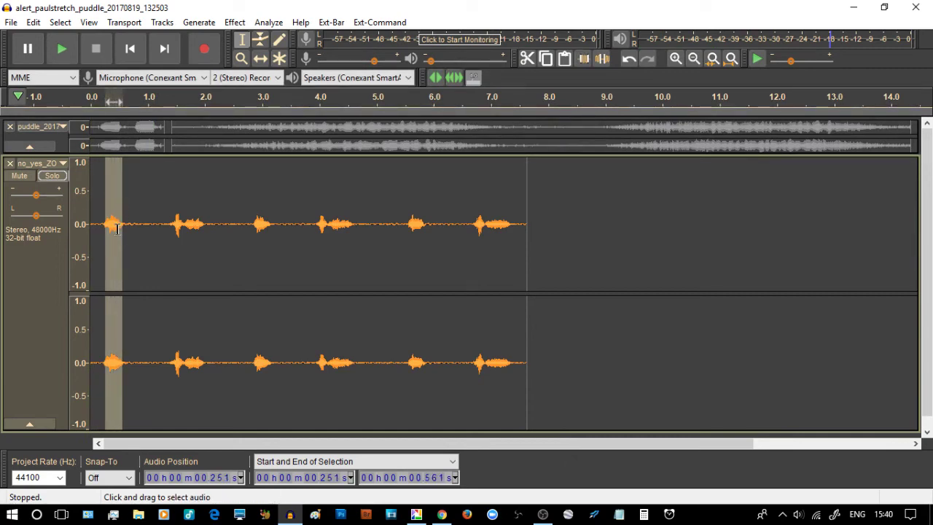
pyautogui.click(234, 22)
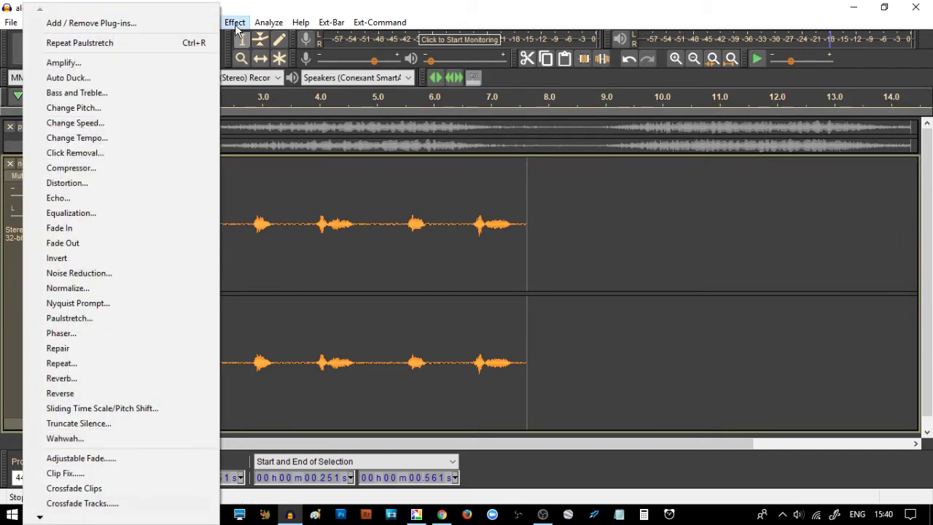
pyautogui.click(98, 325)
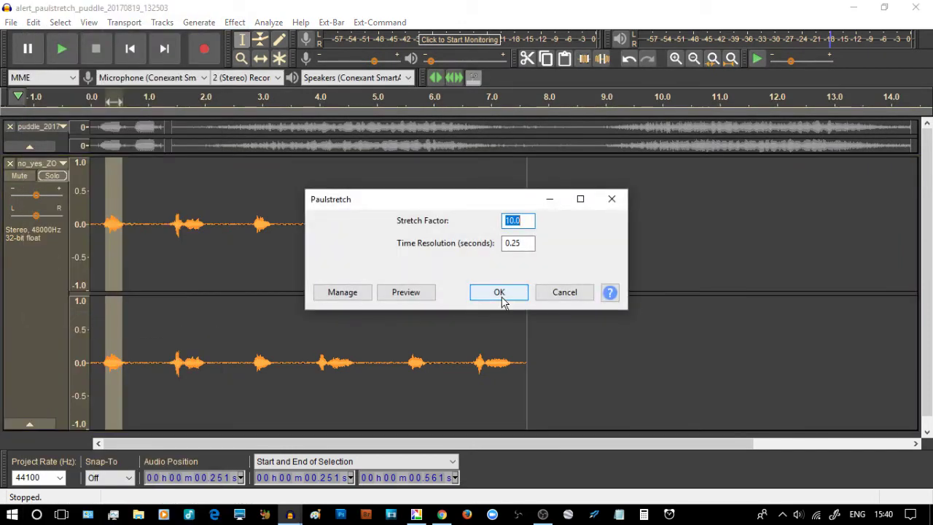
pyautogui.click(499, 293)
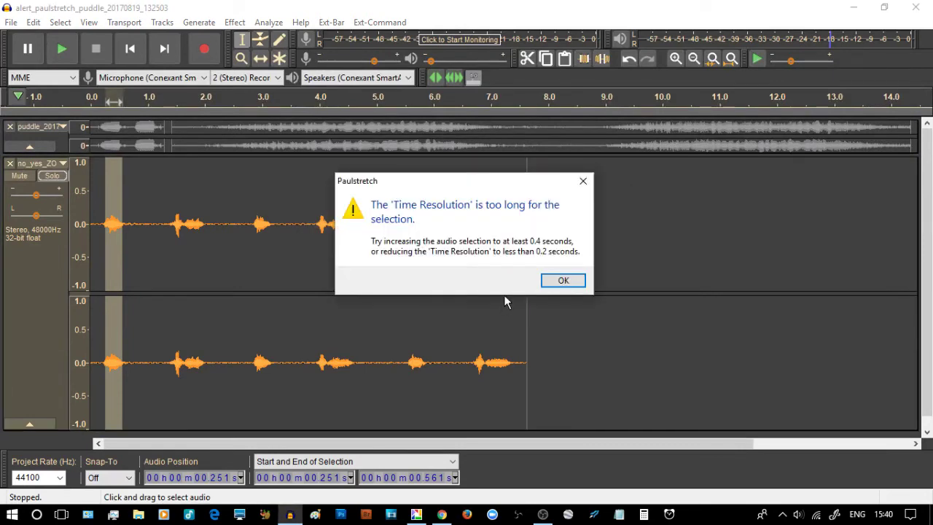
pyautogui.click(562, 280)
pyautogui.click(115, 238)
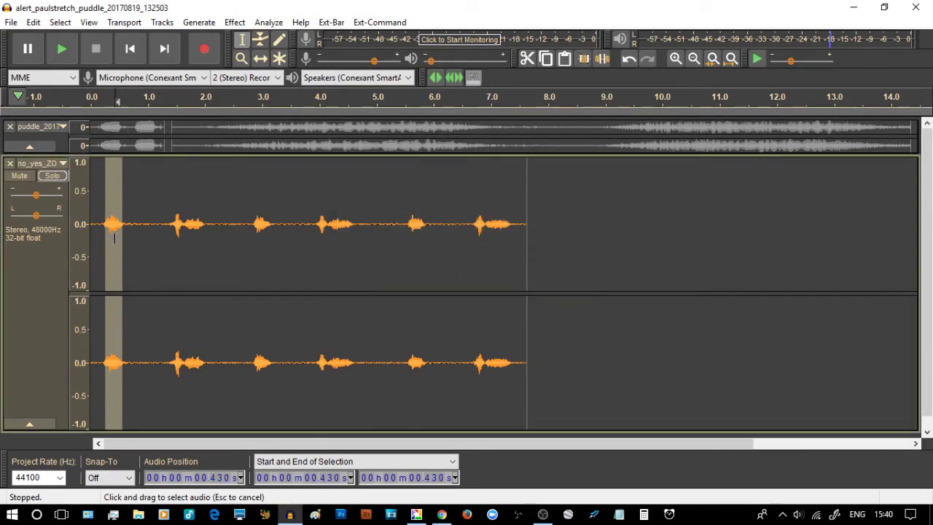
# - Paulstretch the no_yes audio from about 0.2 s to 7.4 s by factor 10, ending near 1:12.6
pyautogui.moveTo(101, 224); pyautogui.dragTo(515, 266)
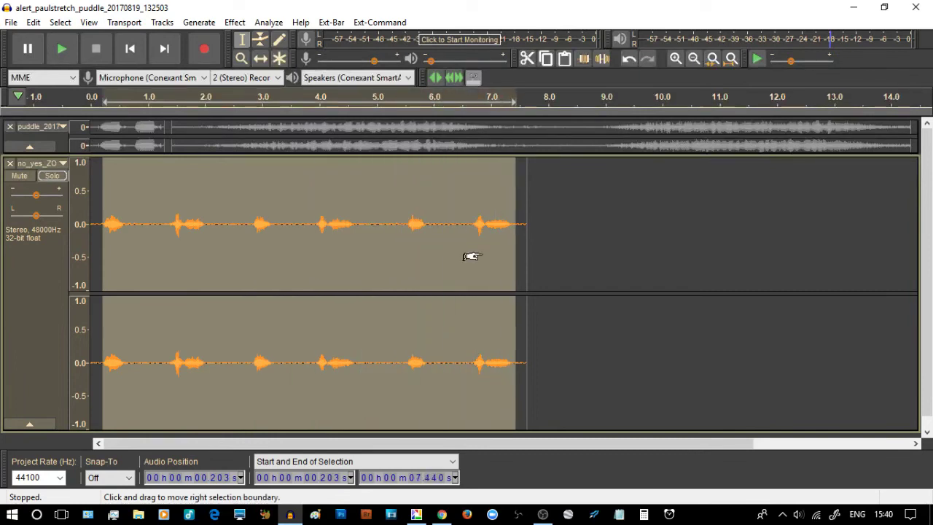
pyautogui.click(240, 23)
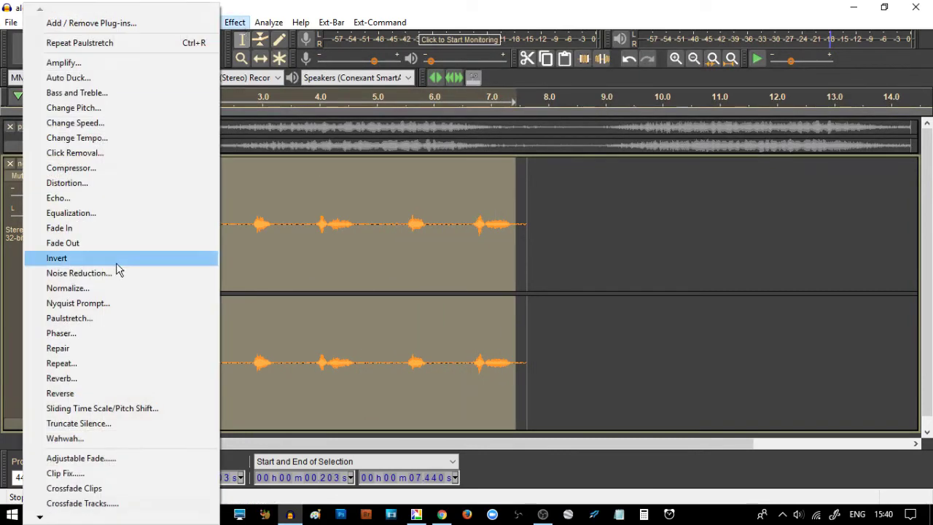
pyautogui.click(108, 320)
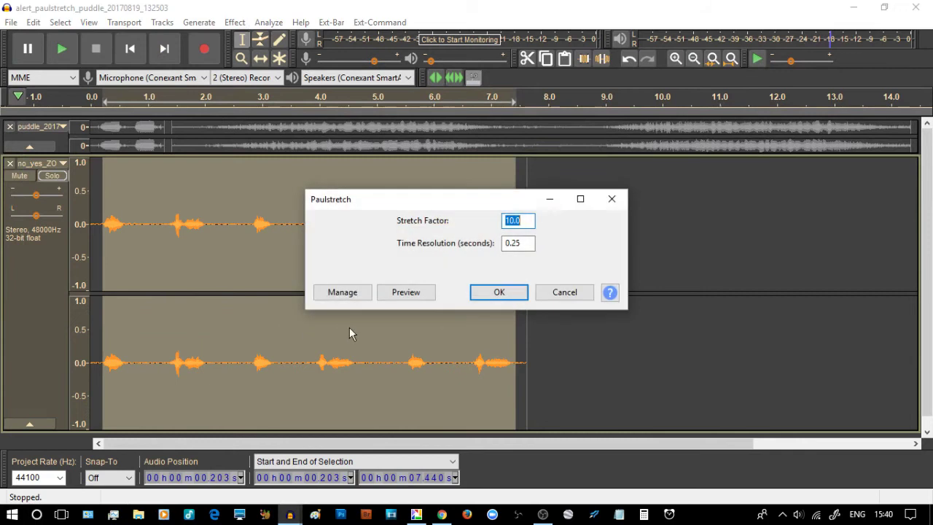
pyautogui.click(499, 293)
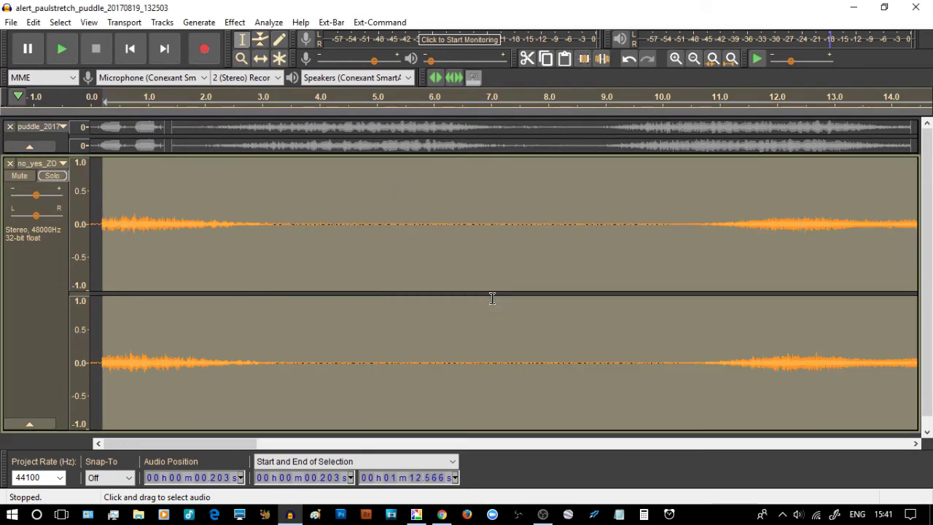
# - Fit the project and play the stretched no_yes drone from the start to about 45.6 seconds
pyautogui.click(726, 62)
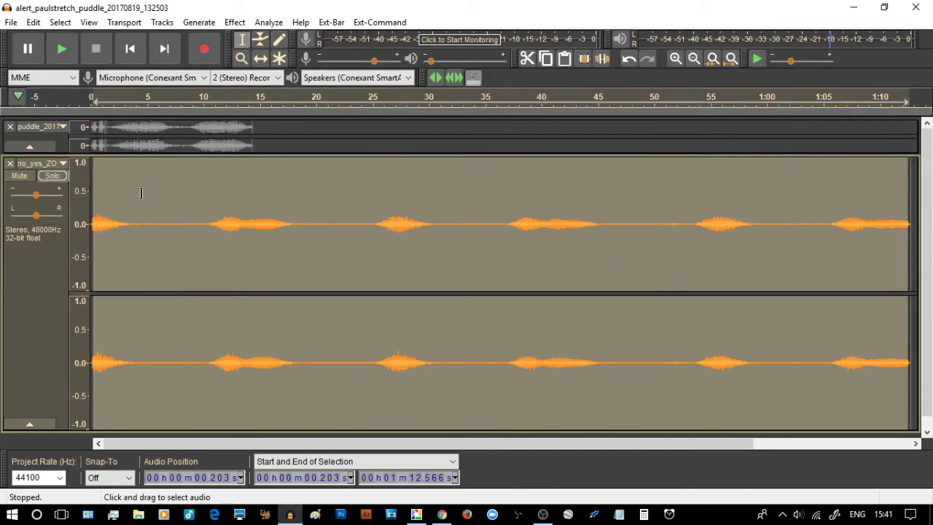
pyautogui.click(130, 48)
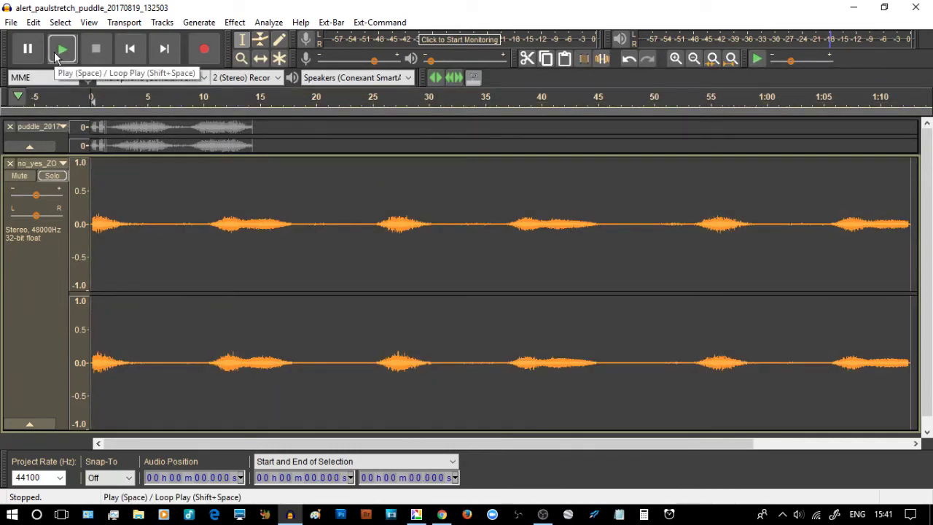
pyautogui.click(55, 54)
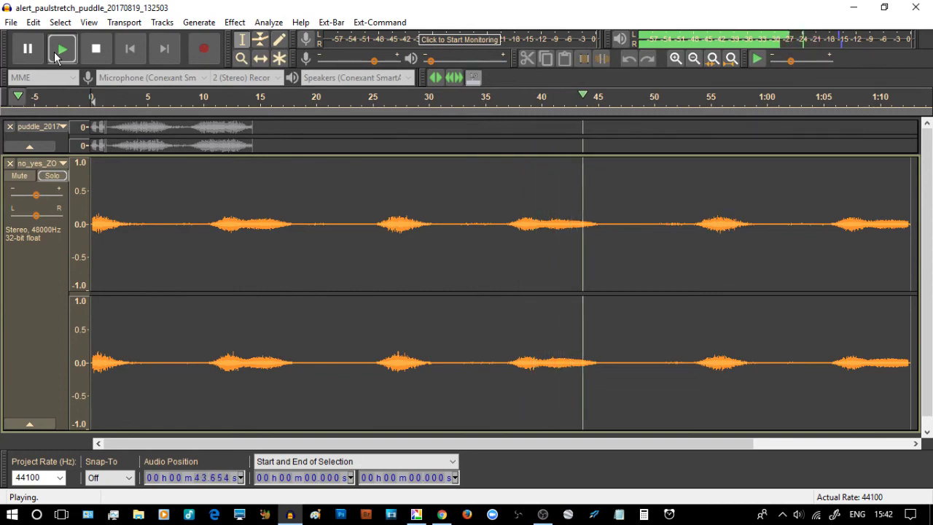
pyautogui.click(96, 58)
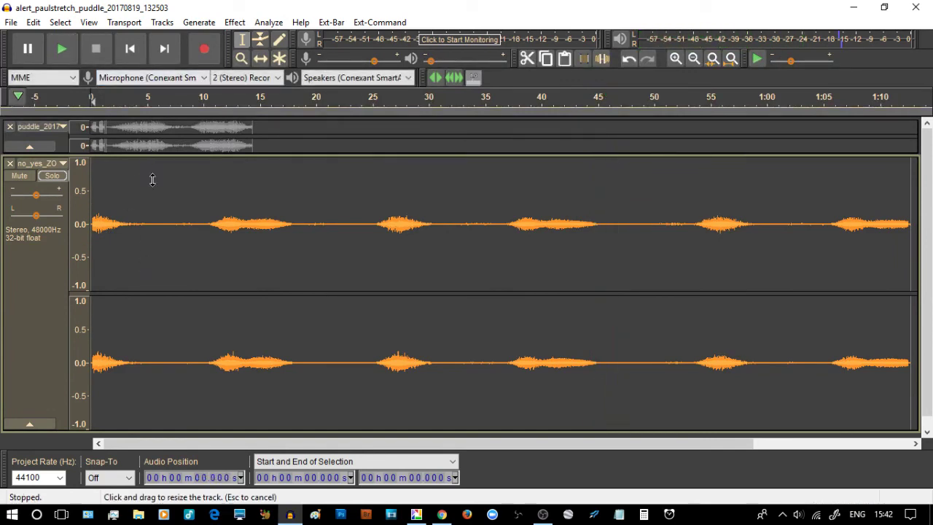
# - Enlarge the puddle track, solo it, and play it to about 8.4 seconds
pyautogui.moveTo(152, 273); pyautogui.dragTo(156, 321)
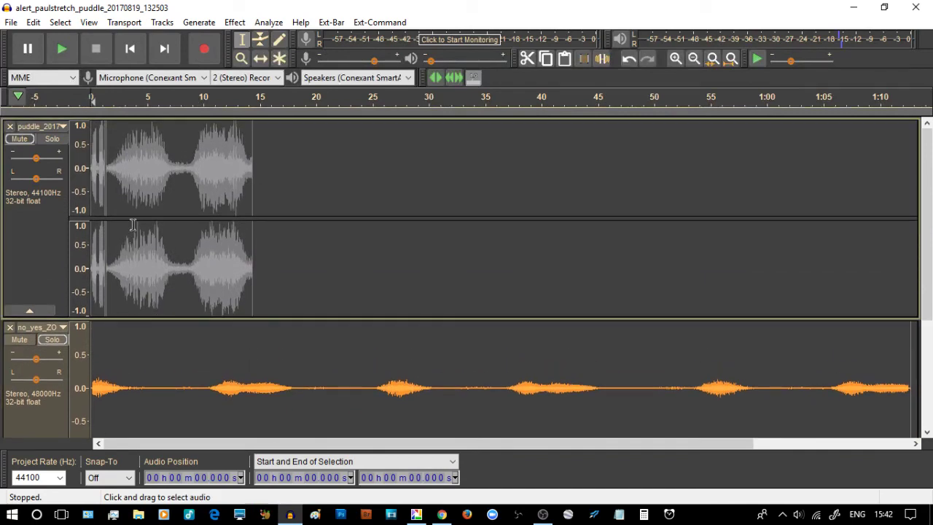
pyautogui.click(50, 140)
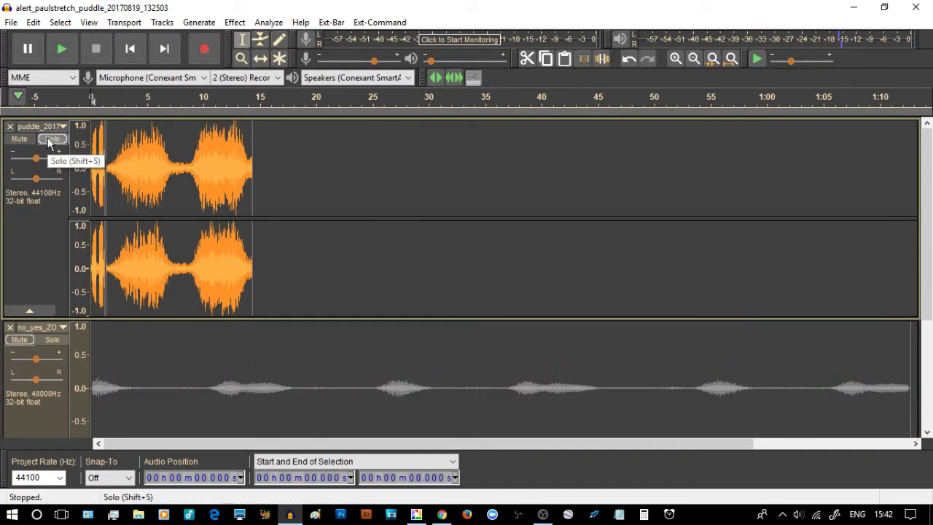
pyautogui.click(62, 49)
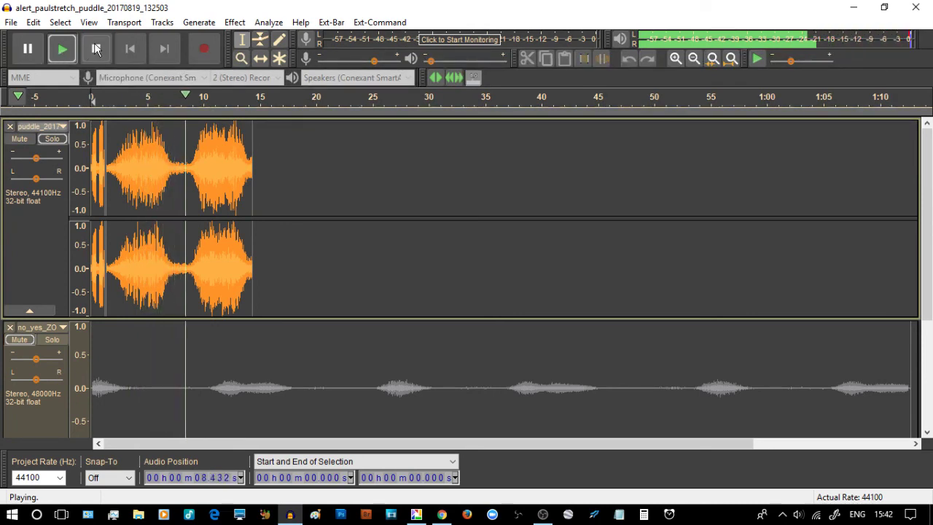
pyautogui.click(95, 49)
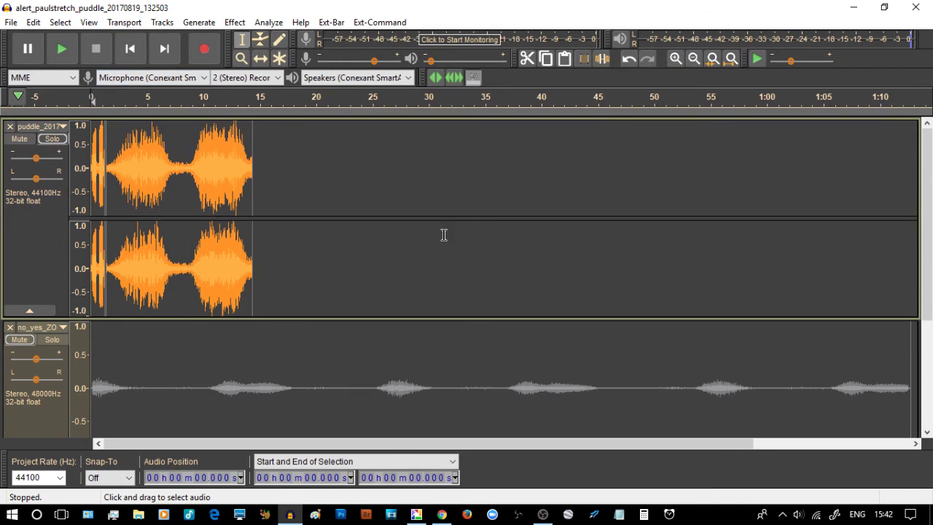